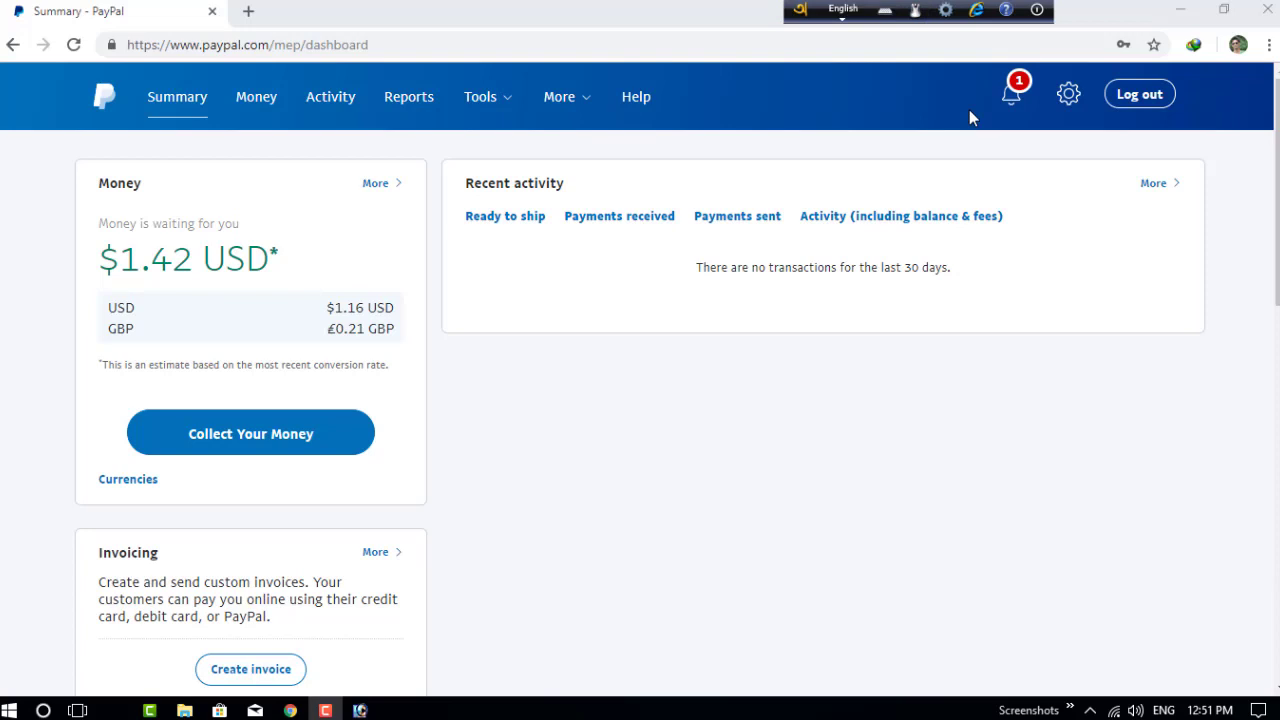
Step: Open My Profile settings and highlight the Login PIN row label beneath the password
click(1068, 97)
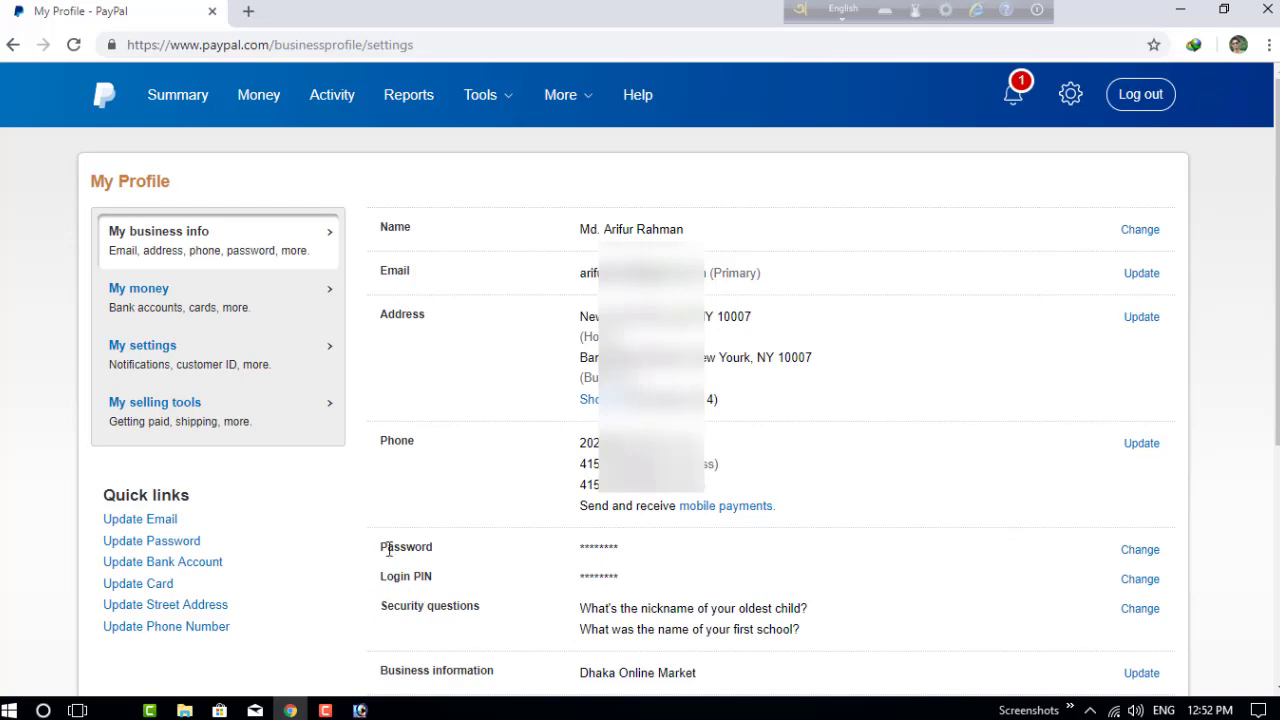
double_click(406, 546)
triple_click(389, 575)
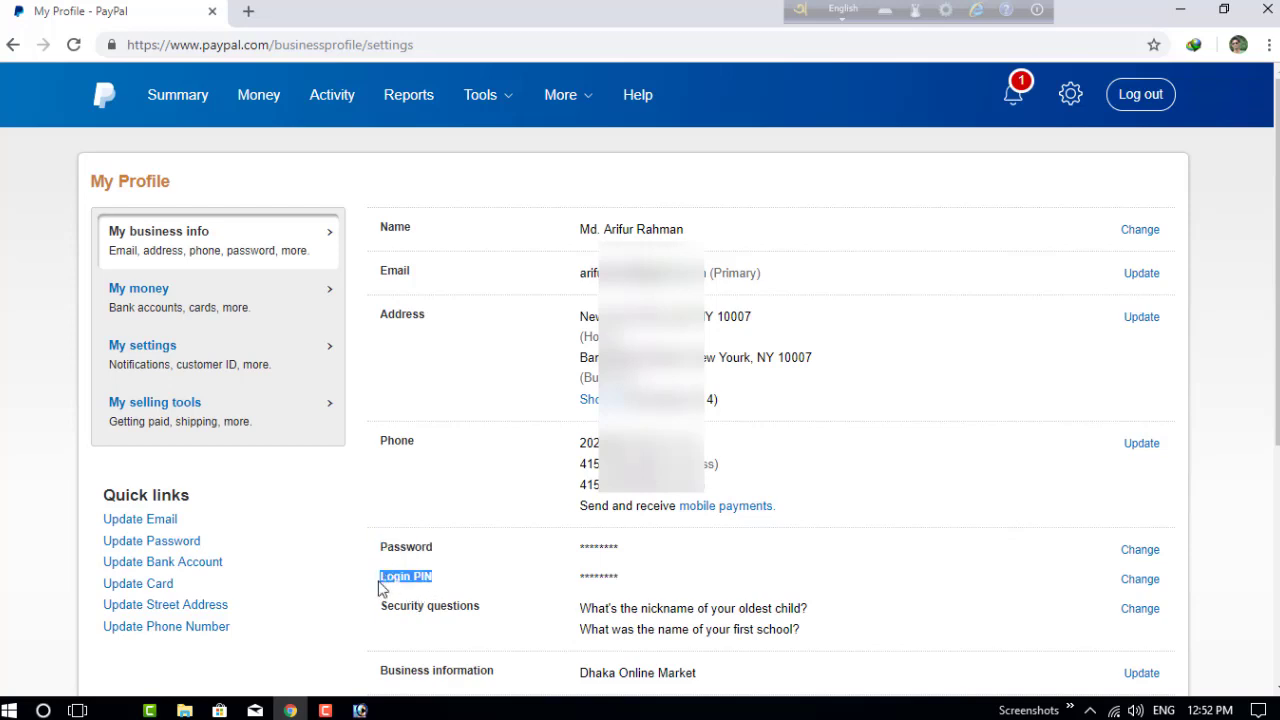
click(490, 579)
drag(381, 578, 432, 579)
click(450, 589)
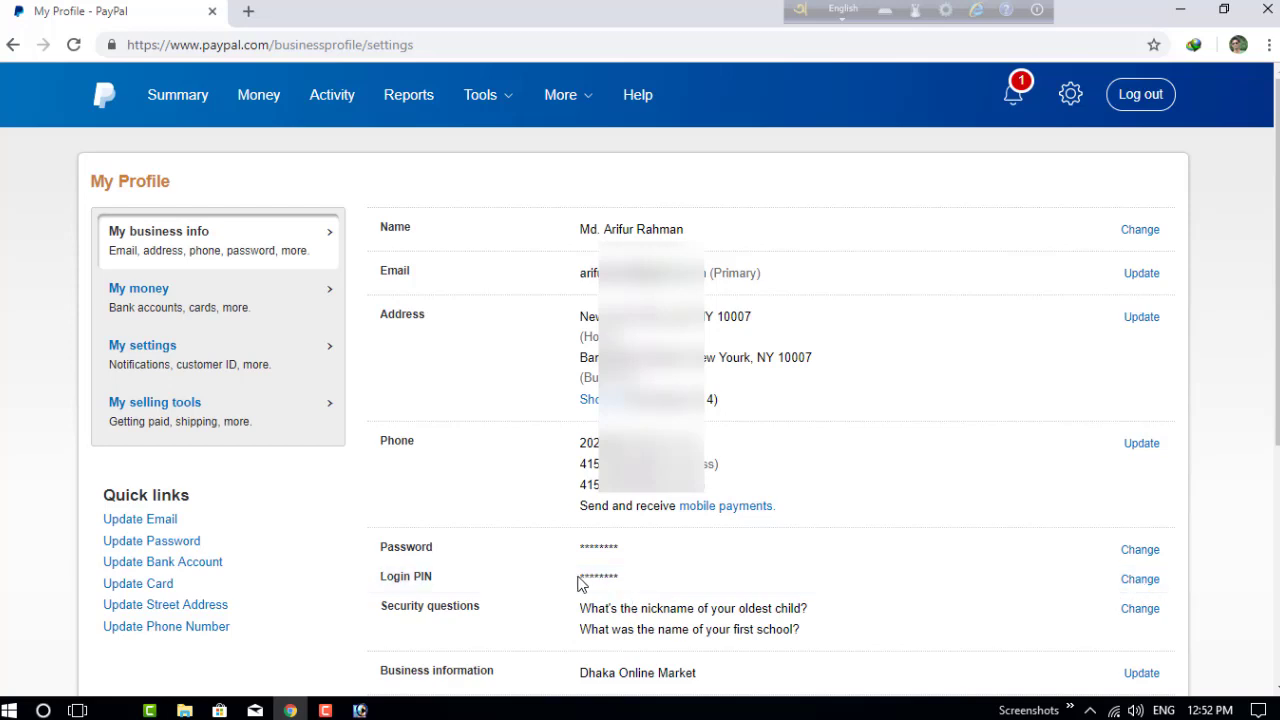
Step: Start changing the Login PIN to bring up the Change mobile PIN form
click(1140, 582)
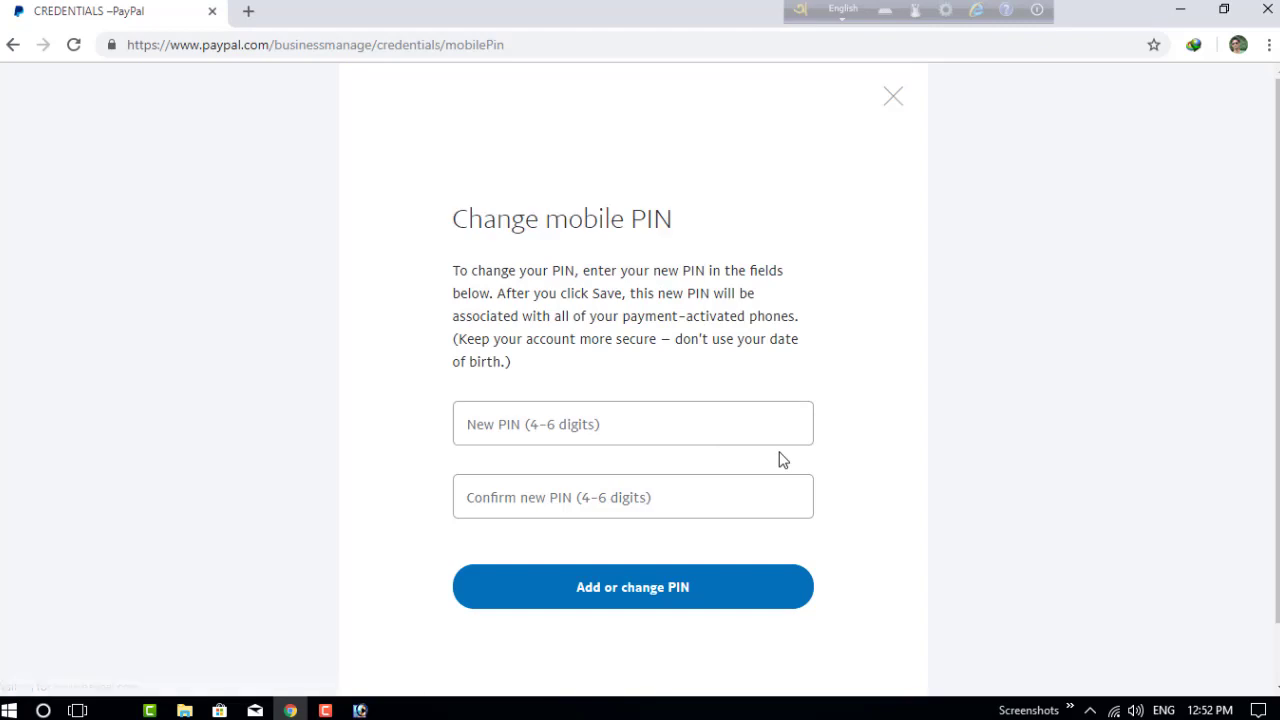
click(648, 428)
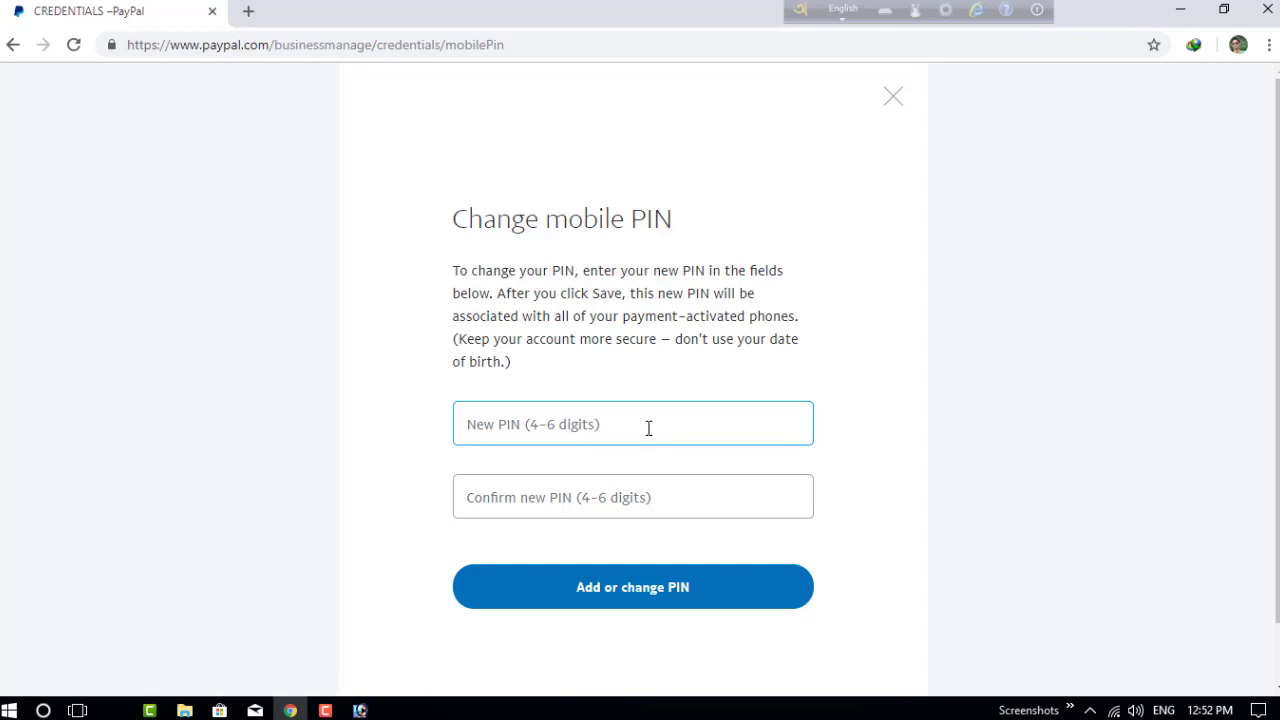
click(462, 352)
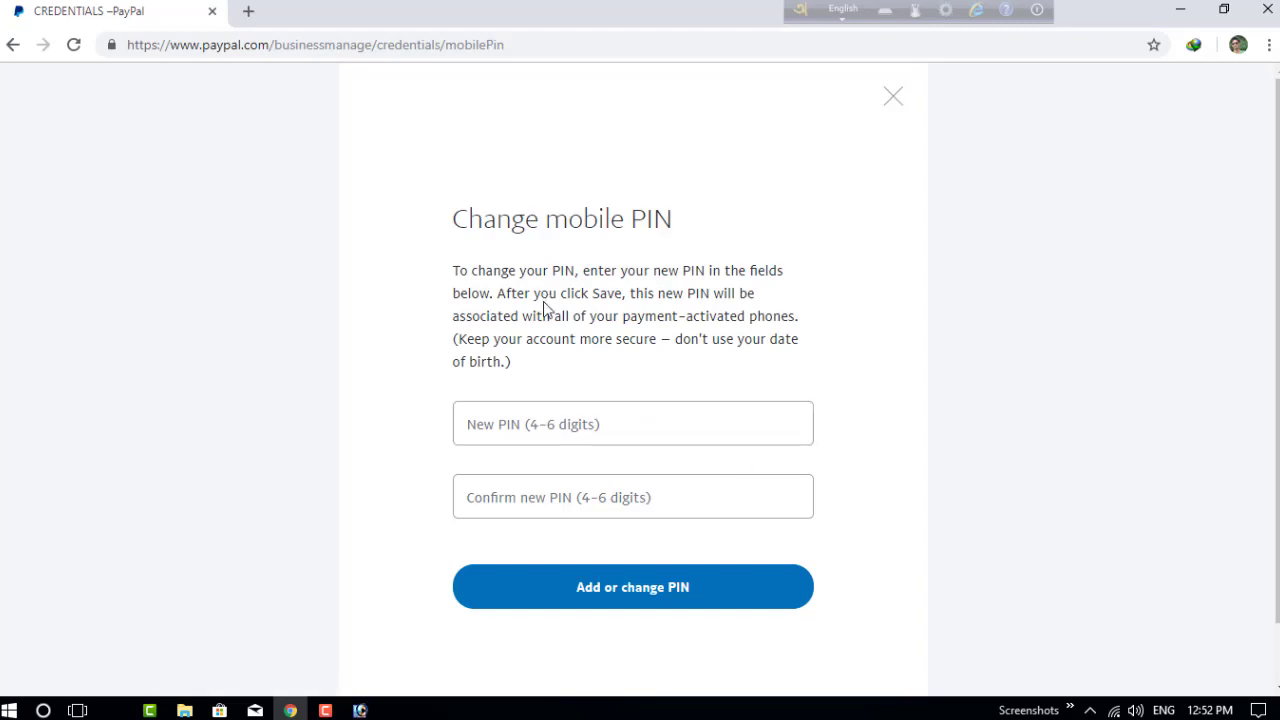
Step: Try the Confirm new PIN field, highlight the birth-date advice, then focus the New PIN field
click(503, 437)
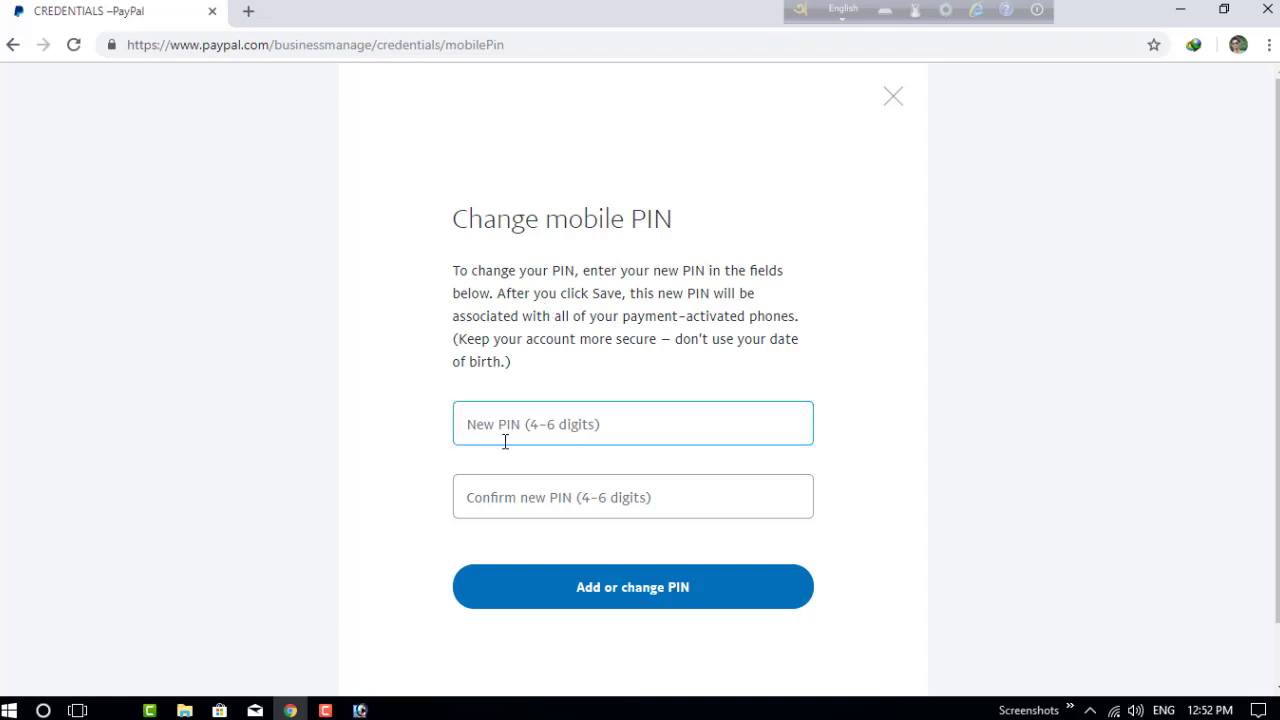
click(529, 507)
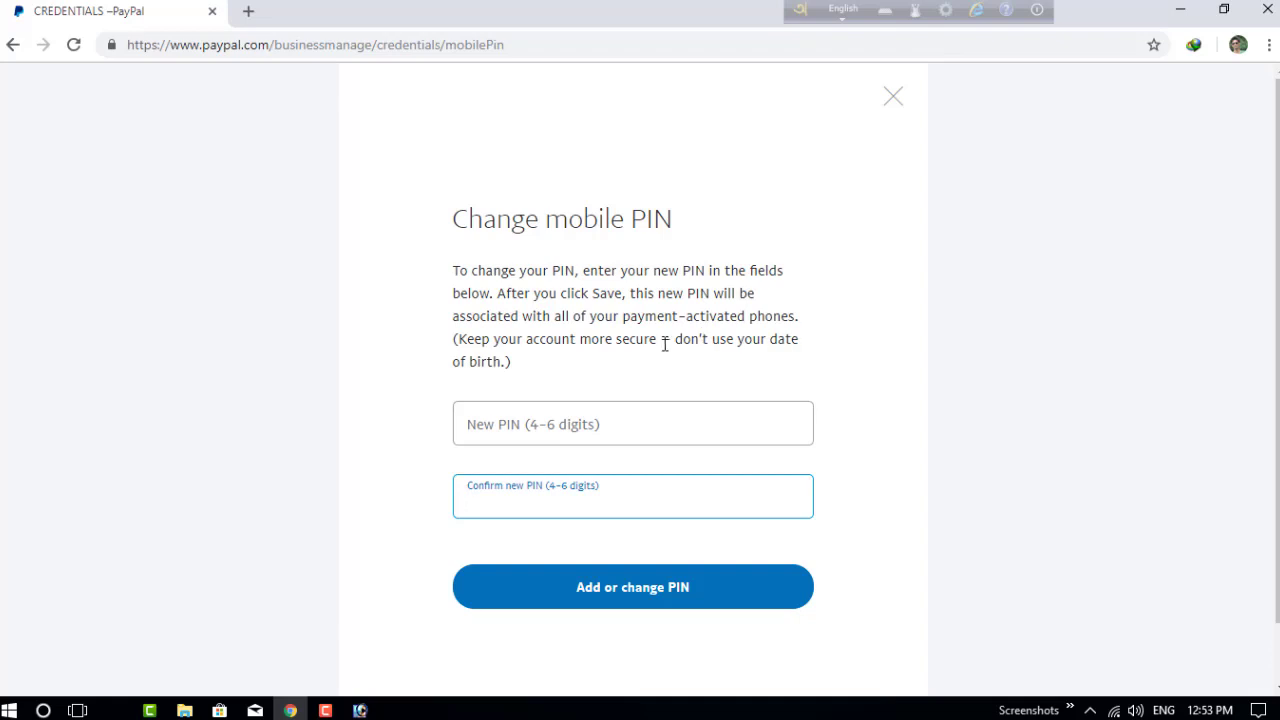
drag(678, 340, 805, 356)
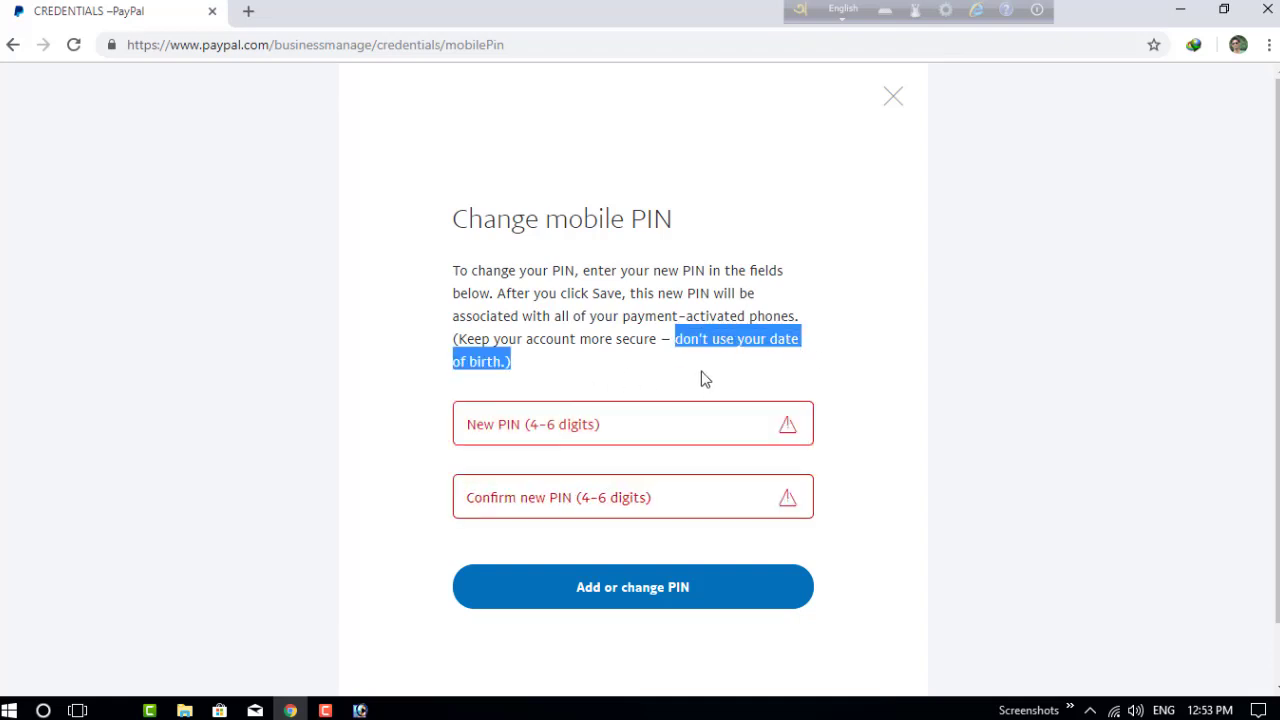
click(670, 360)
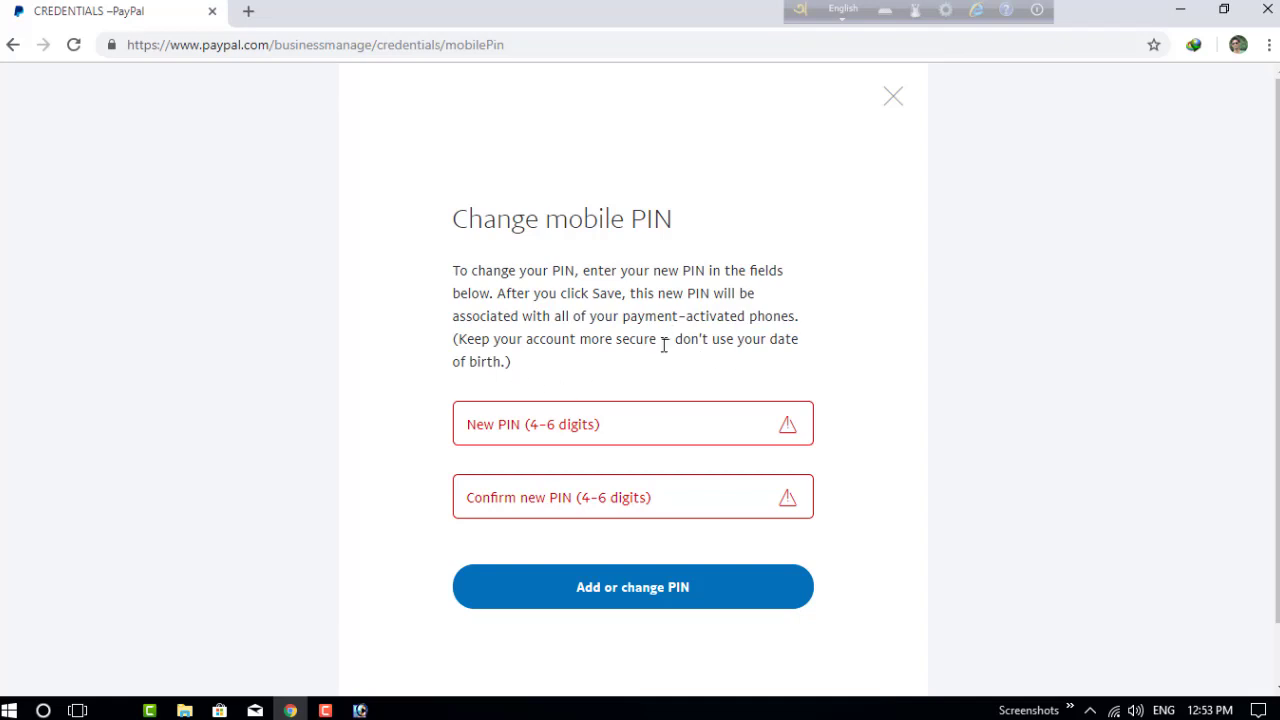
click(586, 432)
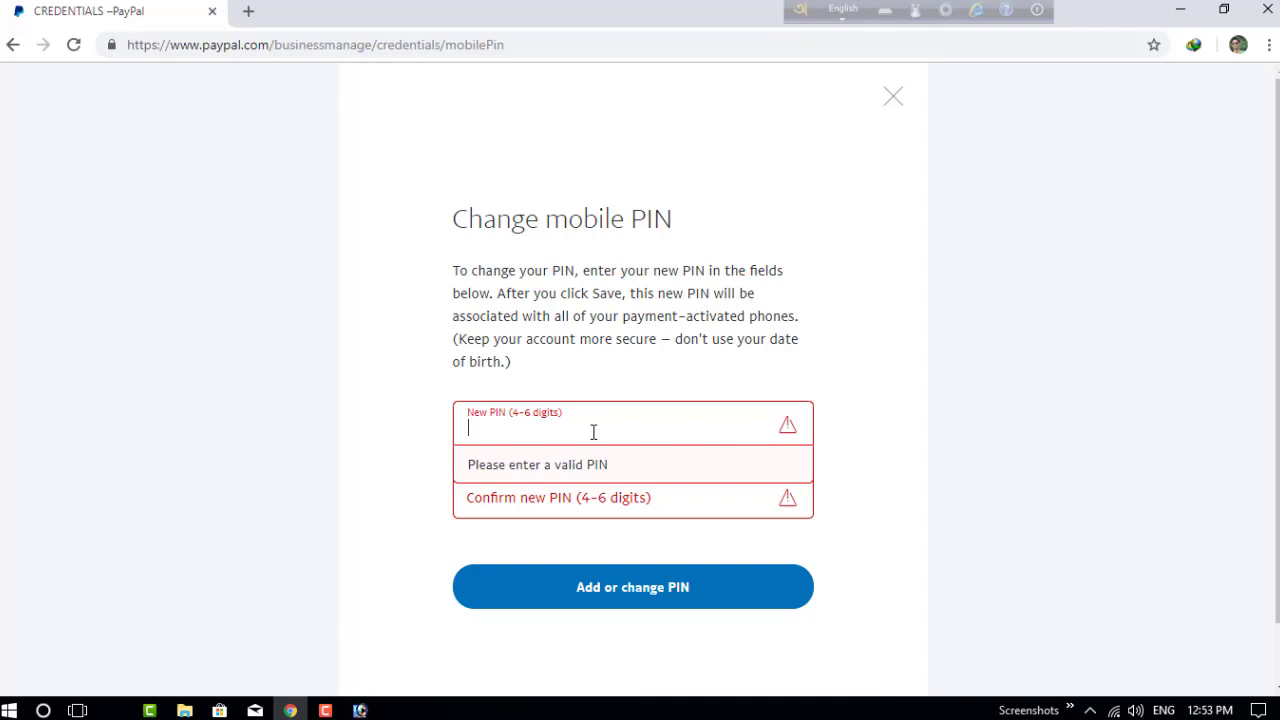
Step: Enter a six-digit PIN in the New PIN field and move on to Confirm new PIN
click(577, 497)
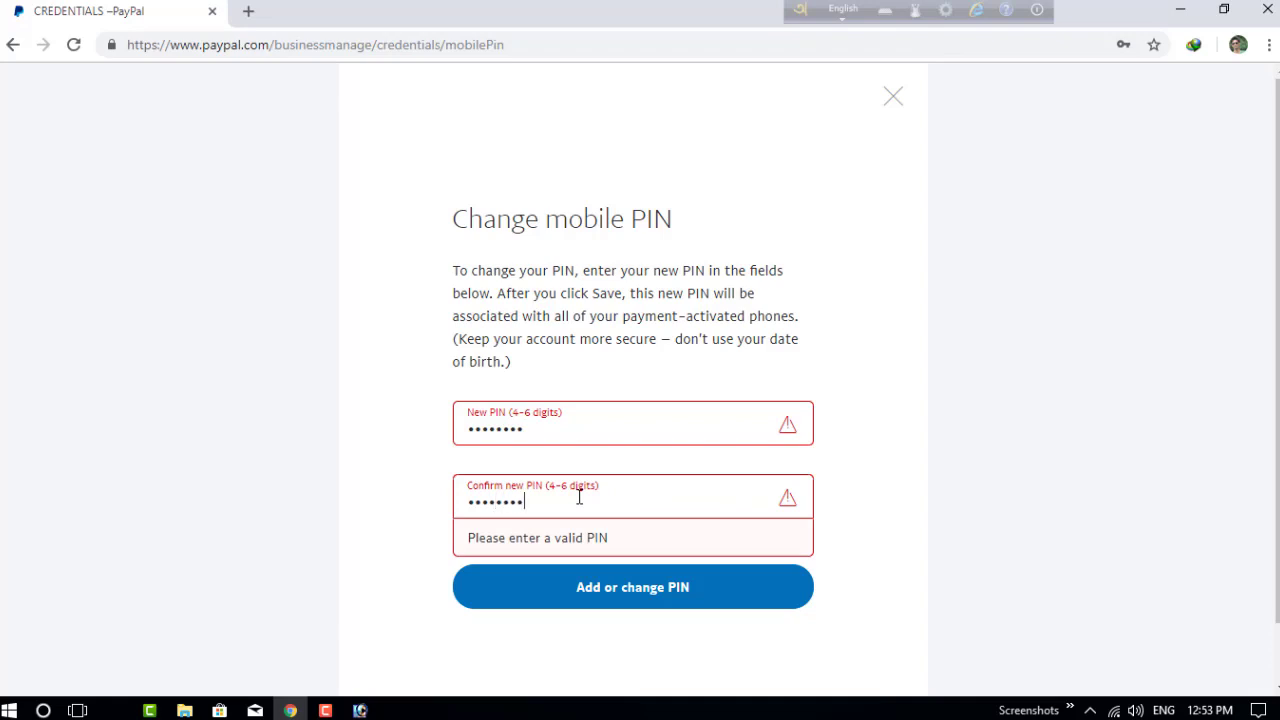
click(663, 594)
scroll(598, 354, down, 1)
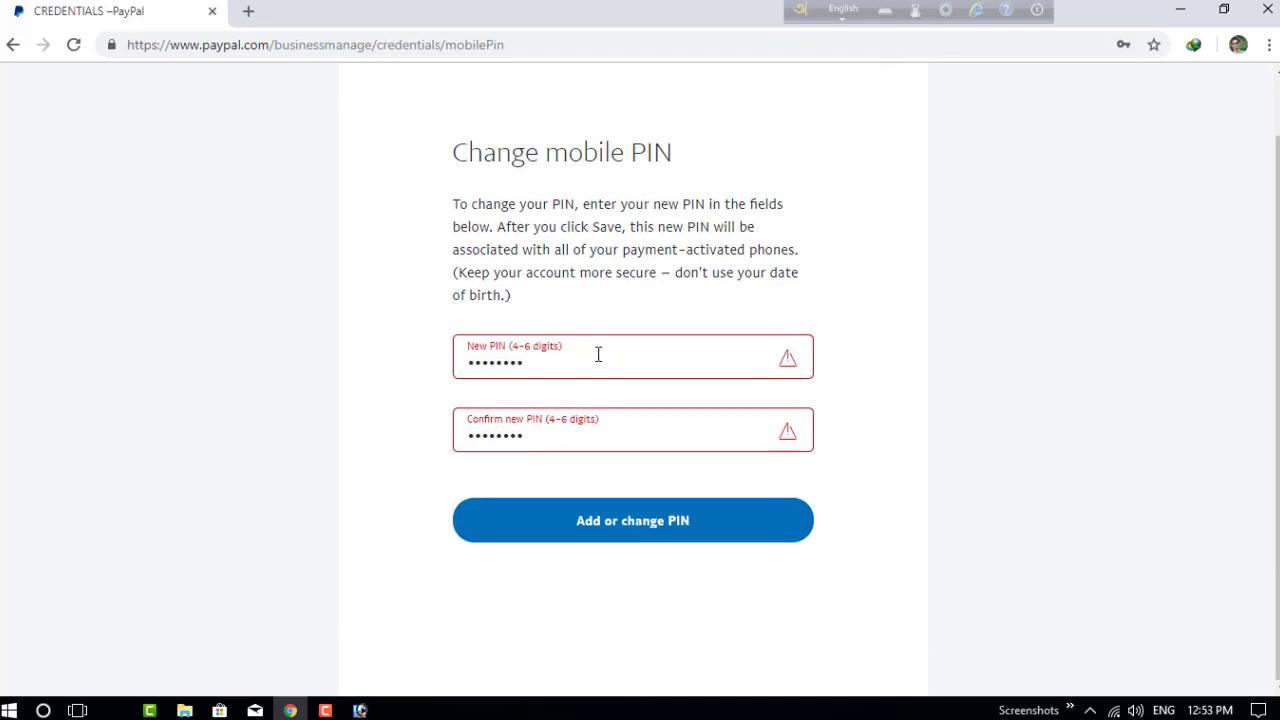
scroll(598, 354, up, 1)
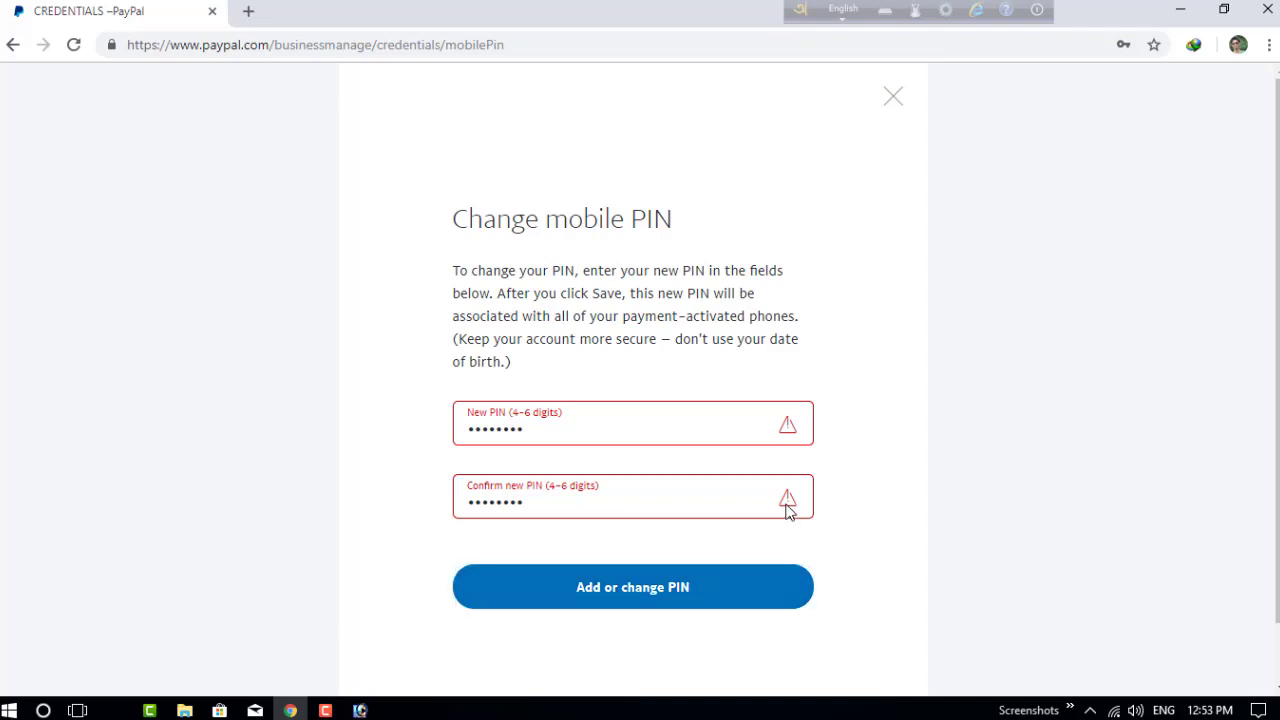
Step: Replace the New PIN entry, fill Confirm new PIN, and recheck the New PIN digits
double_click(615, 435)
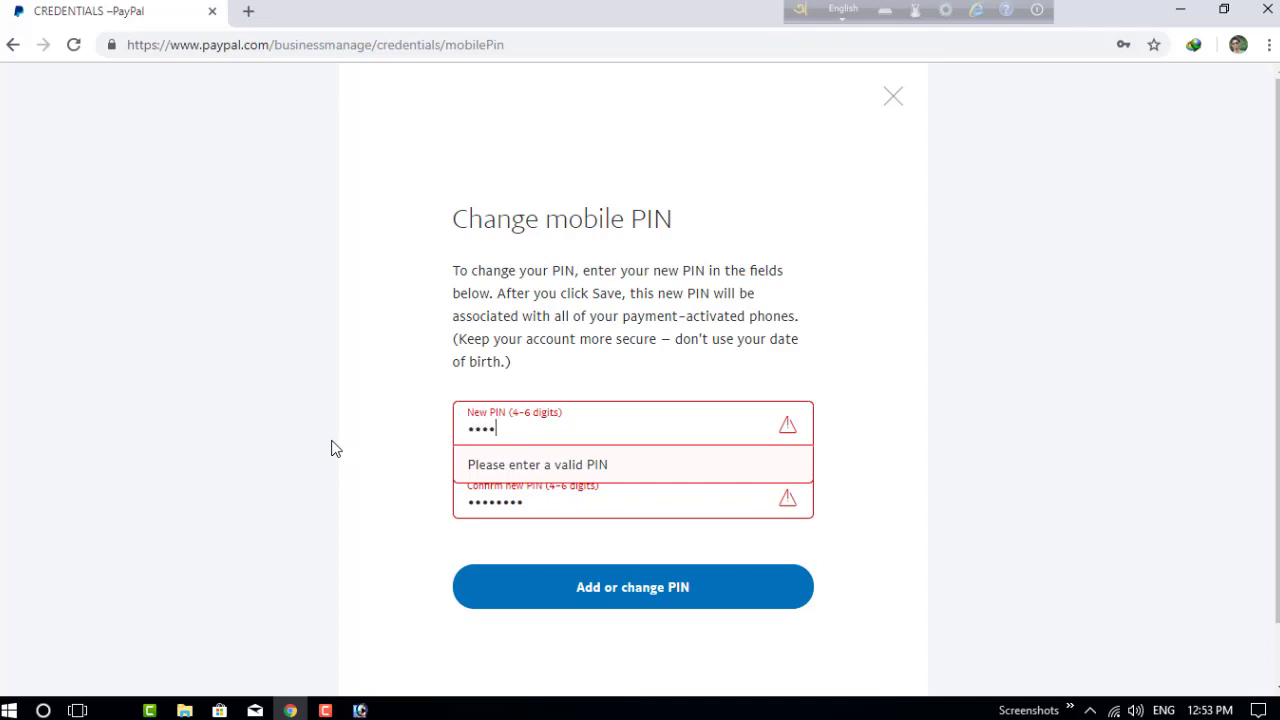
key(Tab)
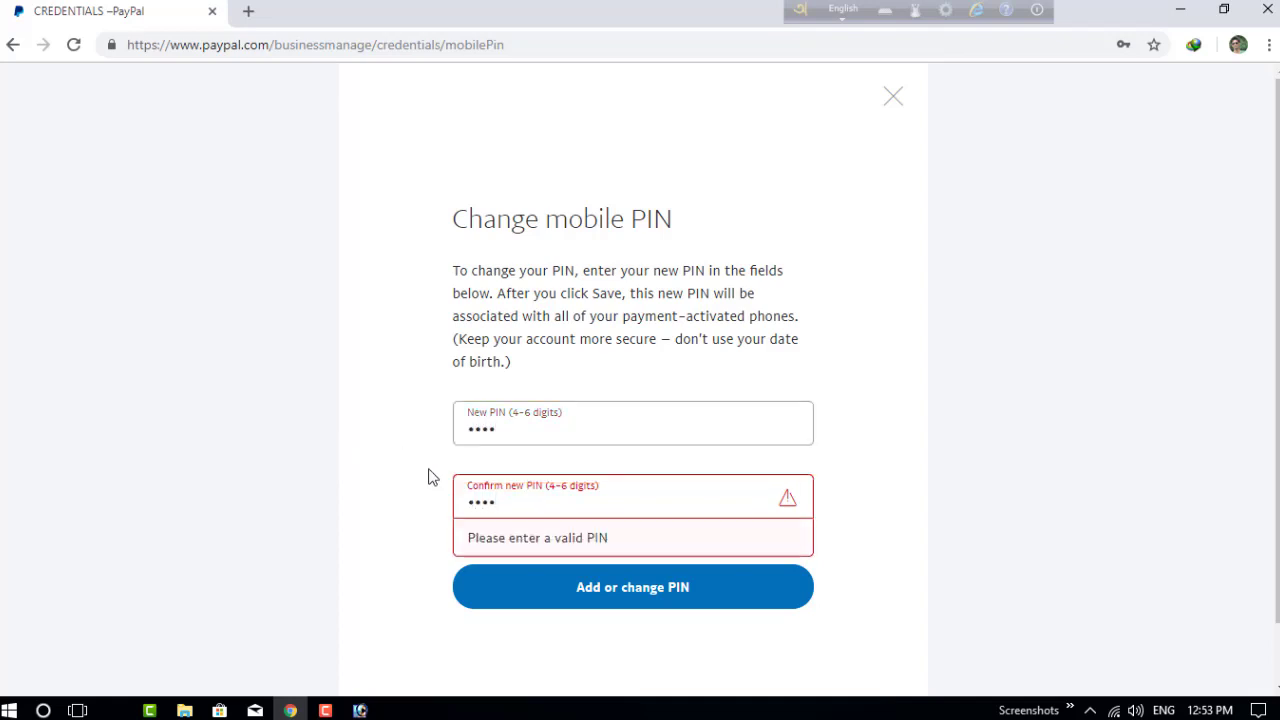
click(634, 606)
click(529, 430)
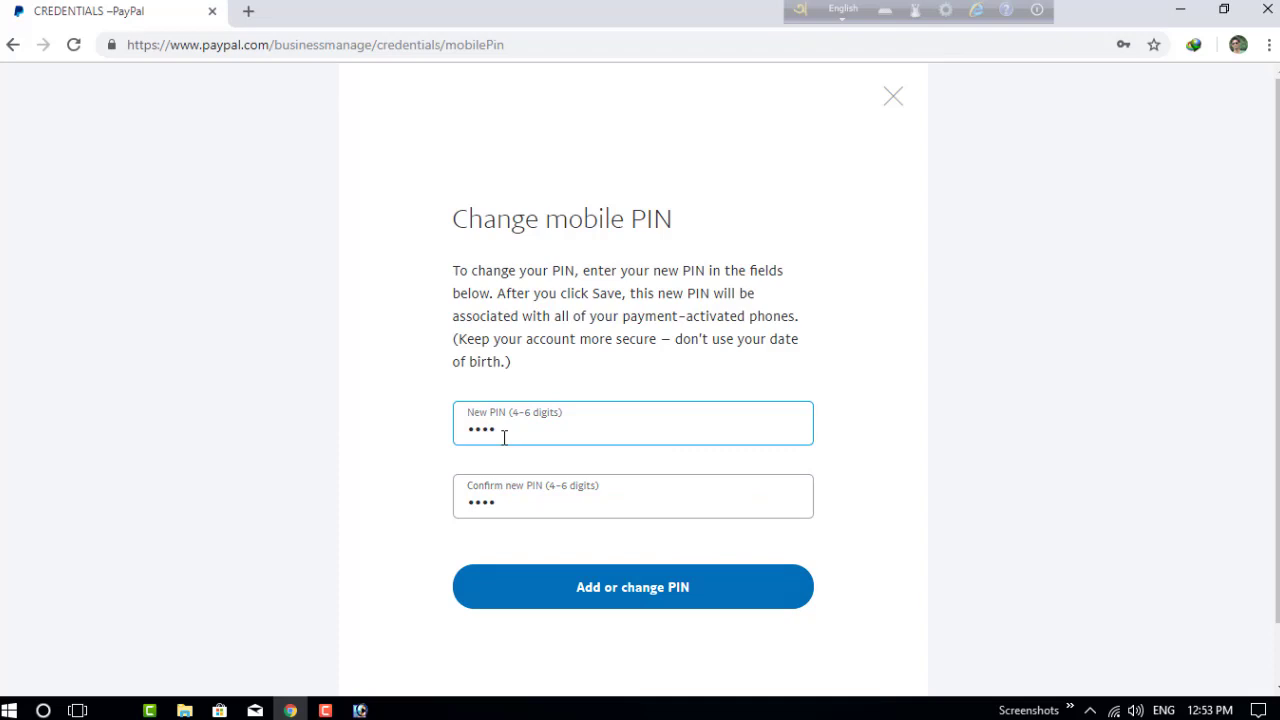
drag(497, 430, 463, 430)
click(515, 432)
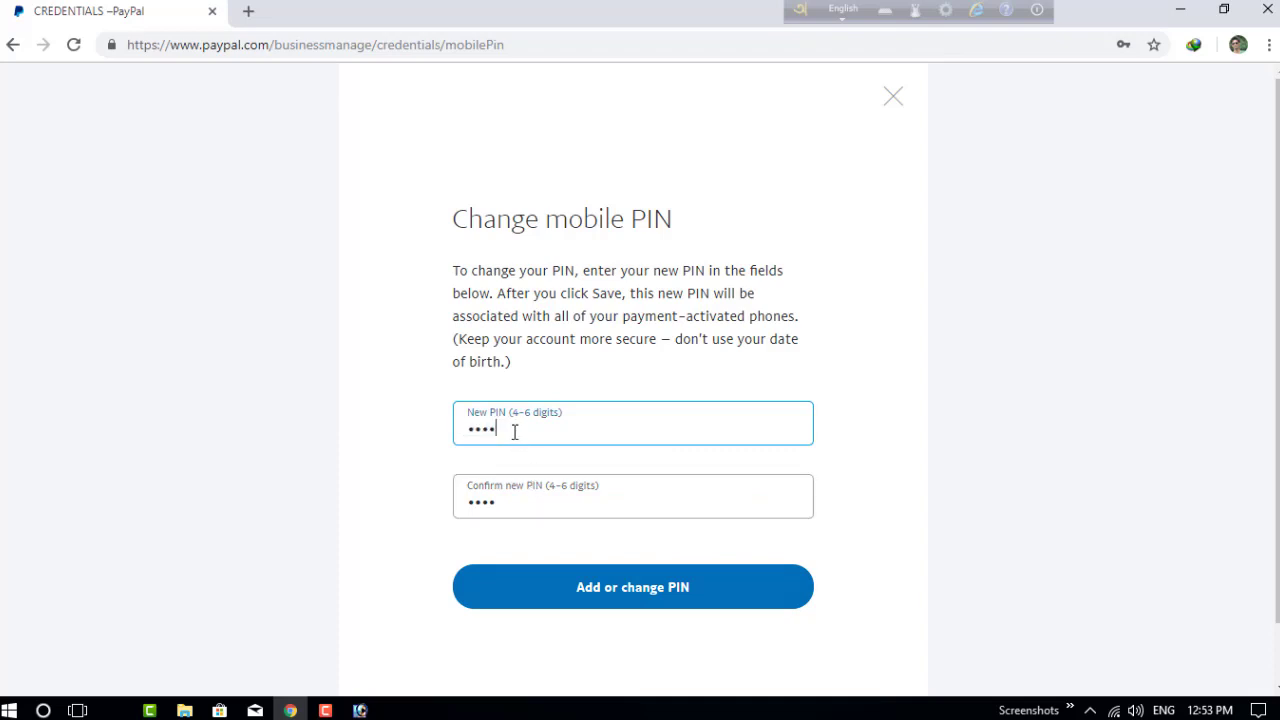
Step: Submit the new PIN and, on Quick security check, request a six-digit code by text
click(656, 598)
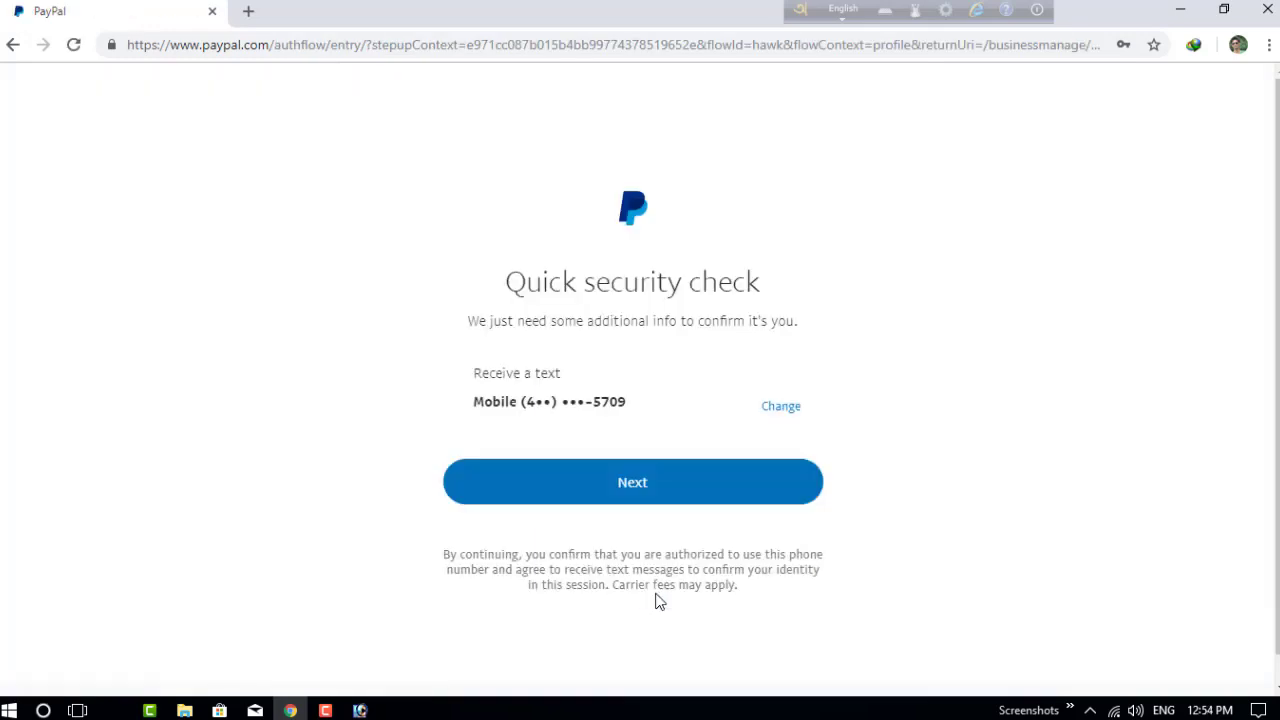
drag(517, 292, 831, 291)
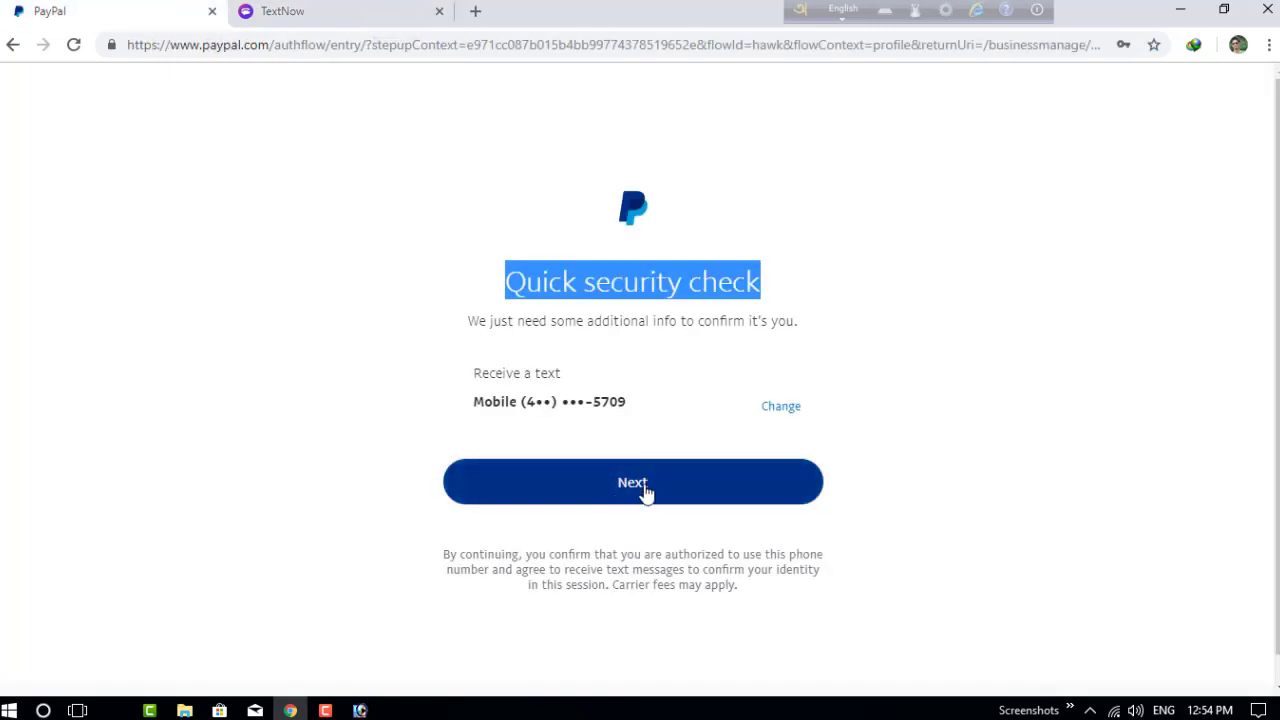
click(645, 485)
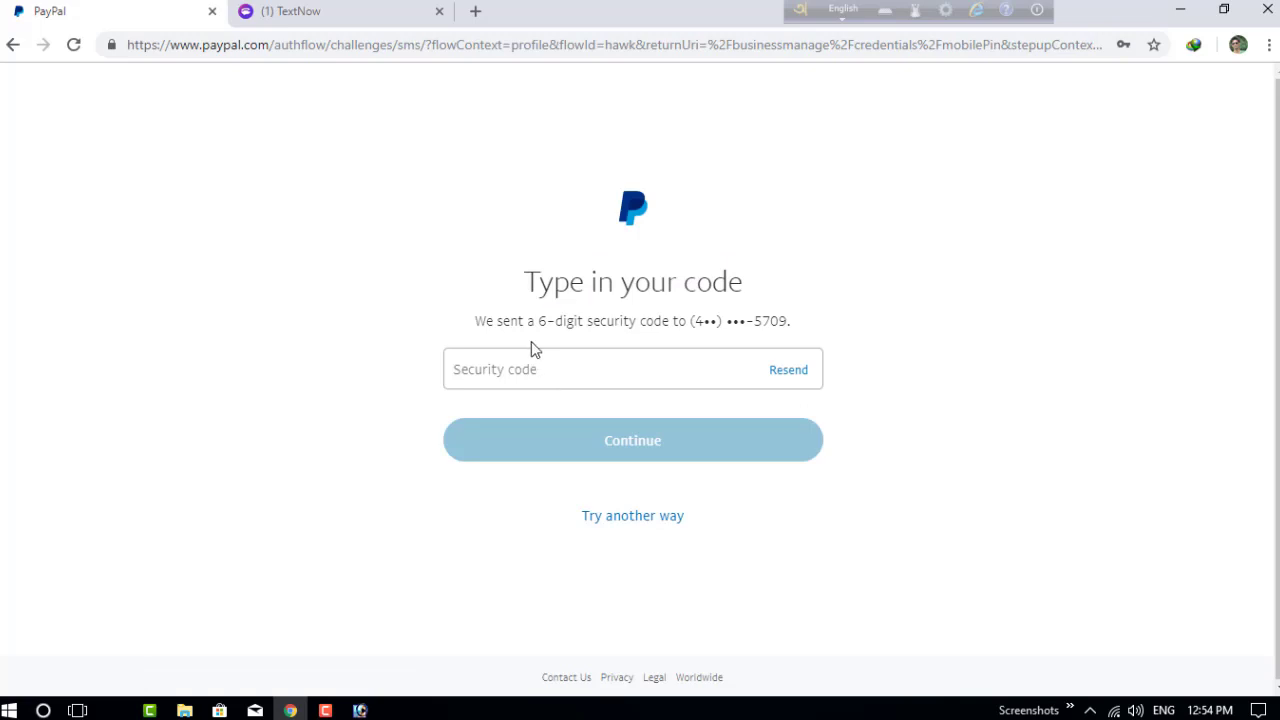
drag(480, 322, 650, 326)
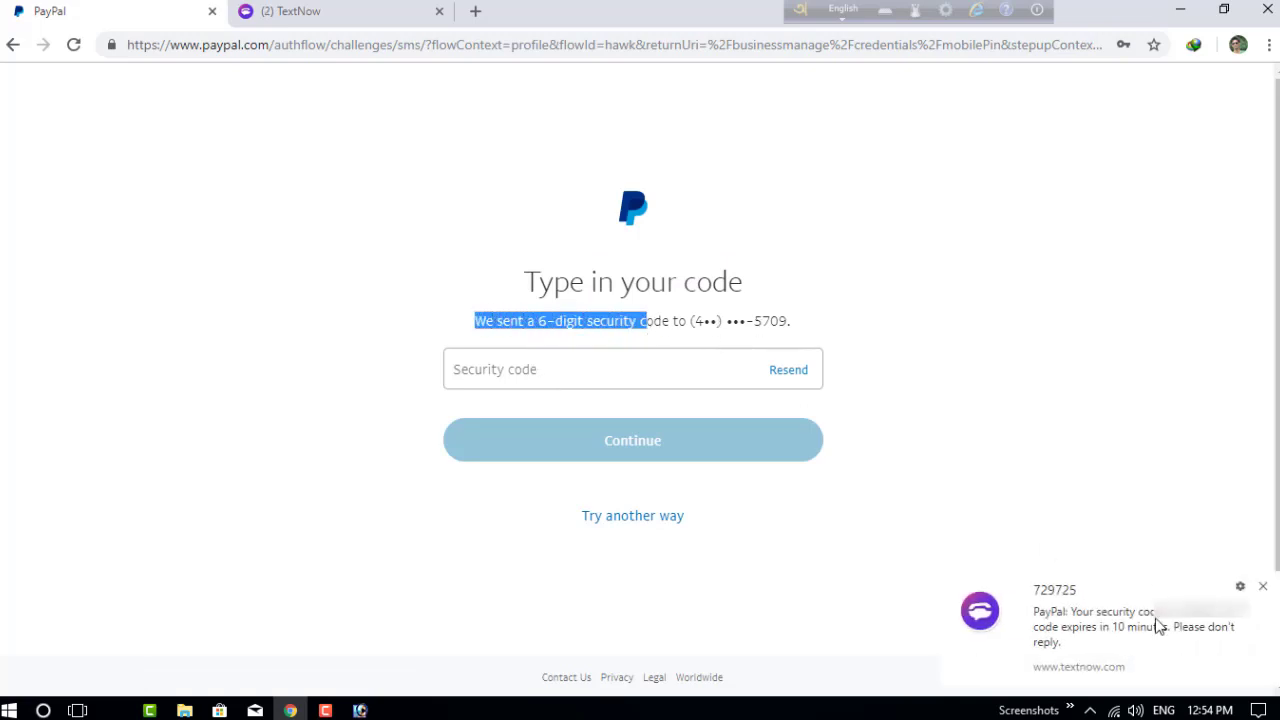
Step: Copy the security code from PayPal's latest TextNow message into PayPal's Security code field
click(325, 8)
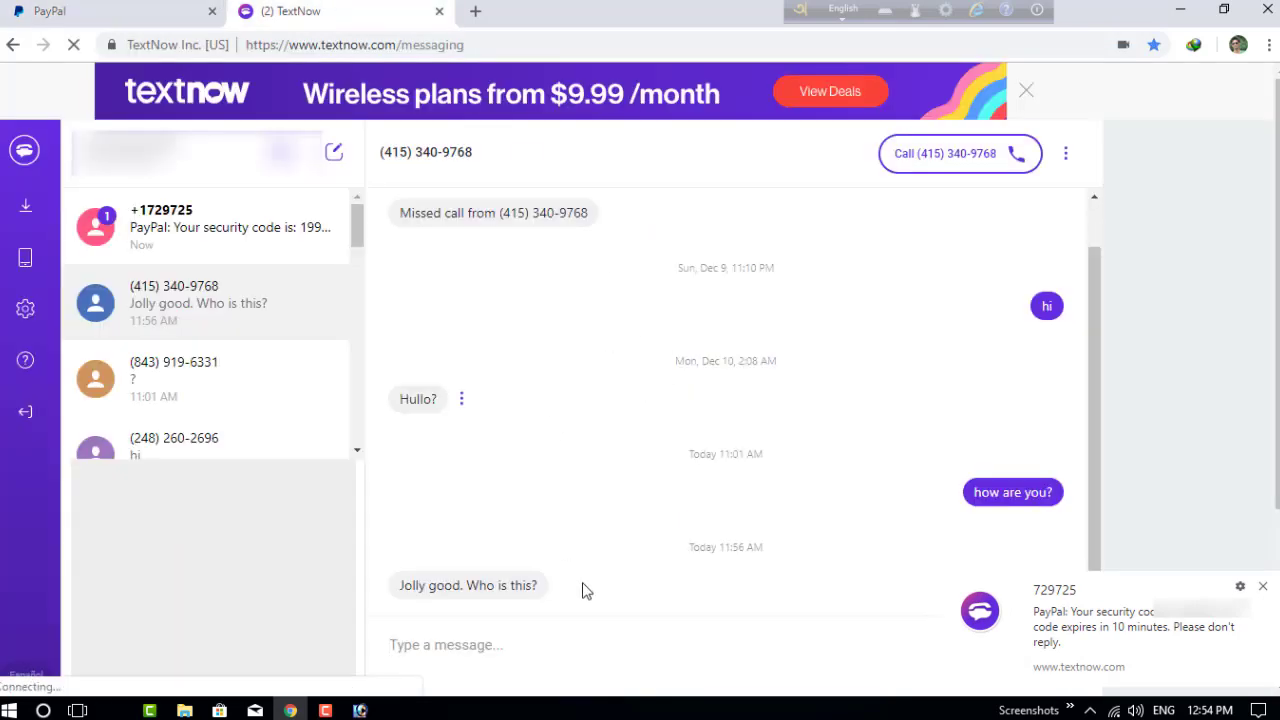
click(240, 240)
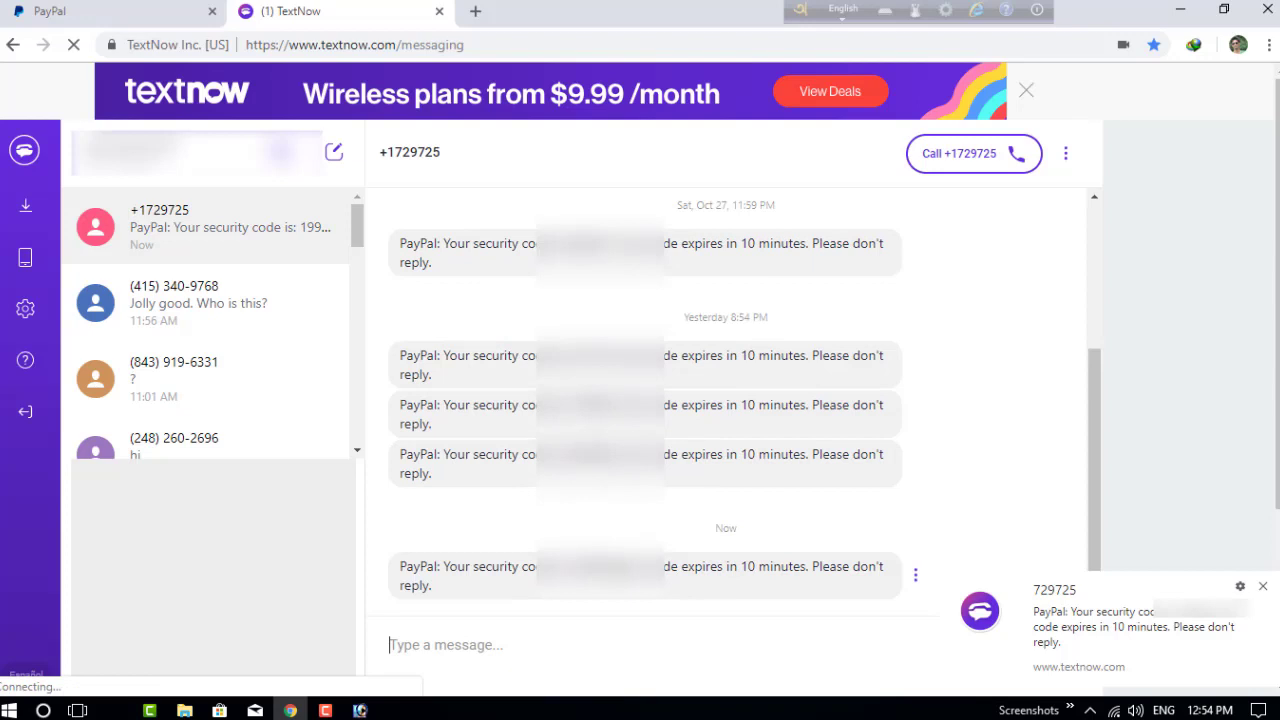
double_click(590, 566)
key(ctrl+w)
click(630, 370)
key(ctrl+v)
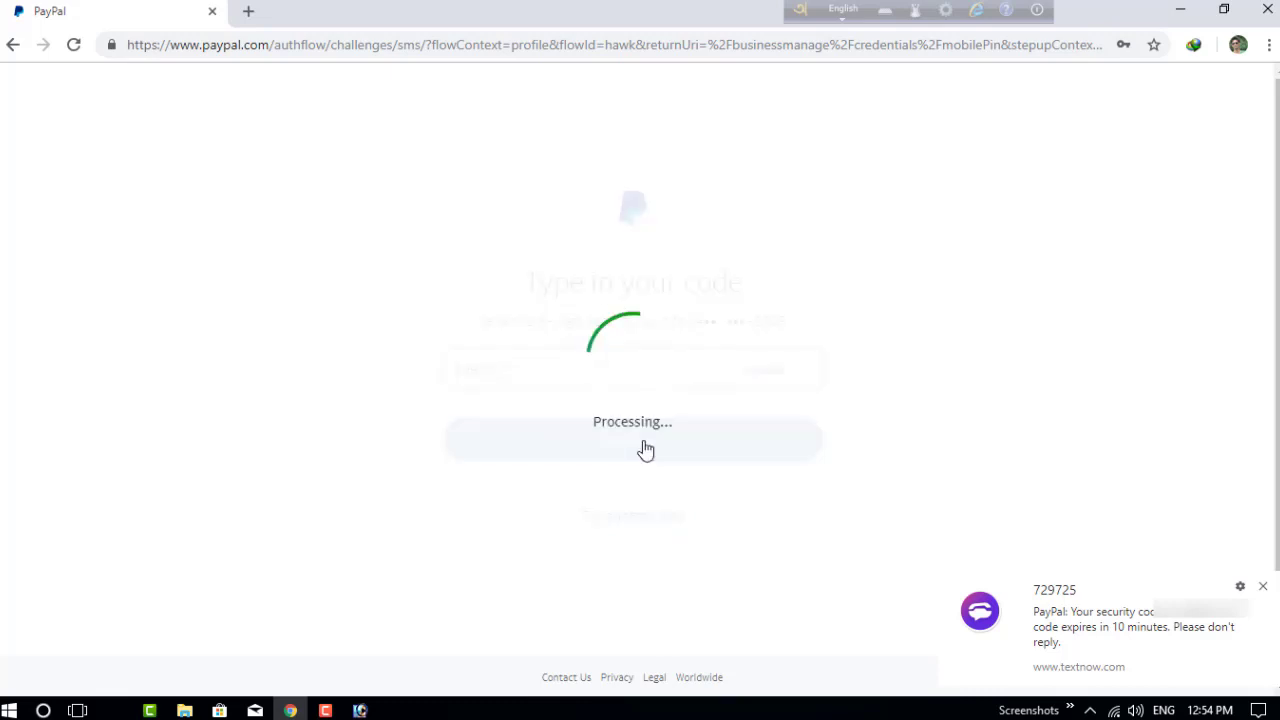
Step: Dismiss the TextNow notification and enter the same four-digit PIN in both PIN fields
click(1263, 588)
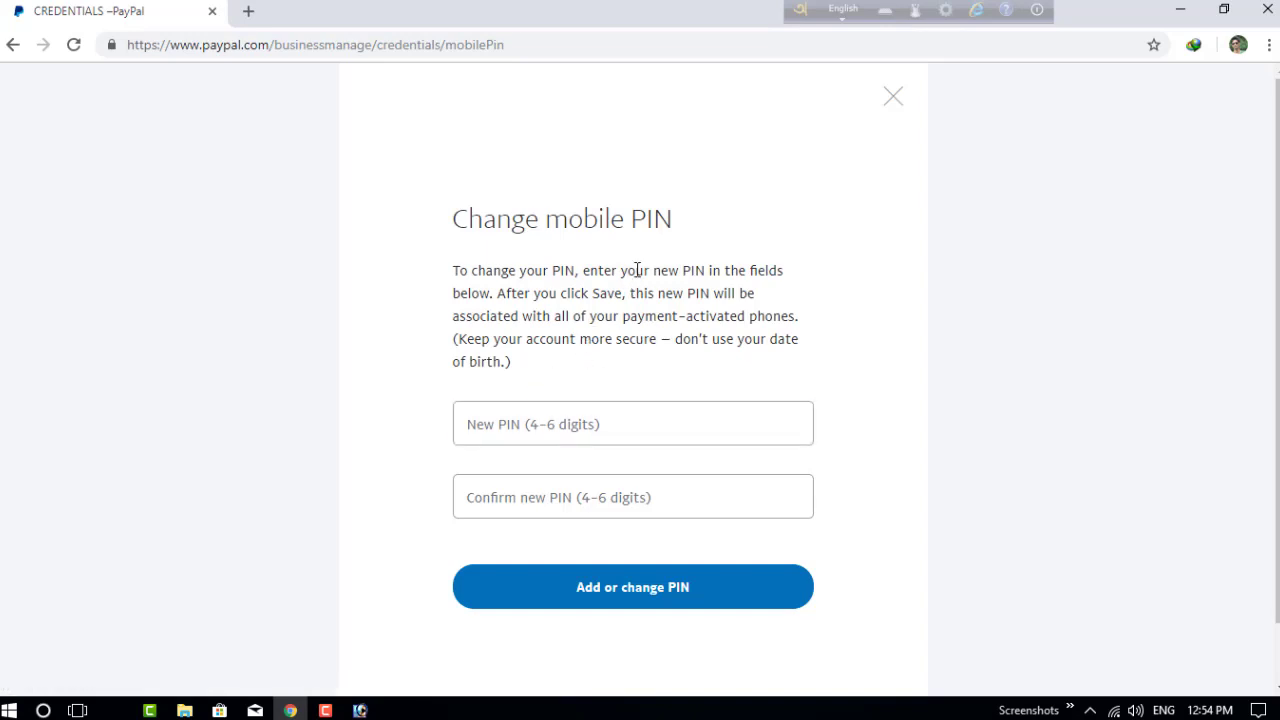
click(671, 407)
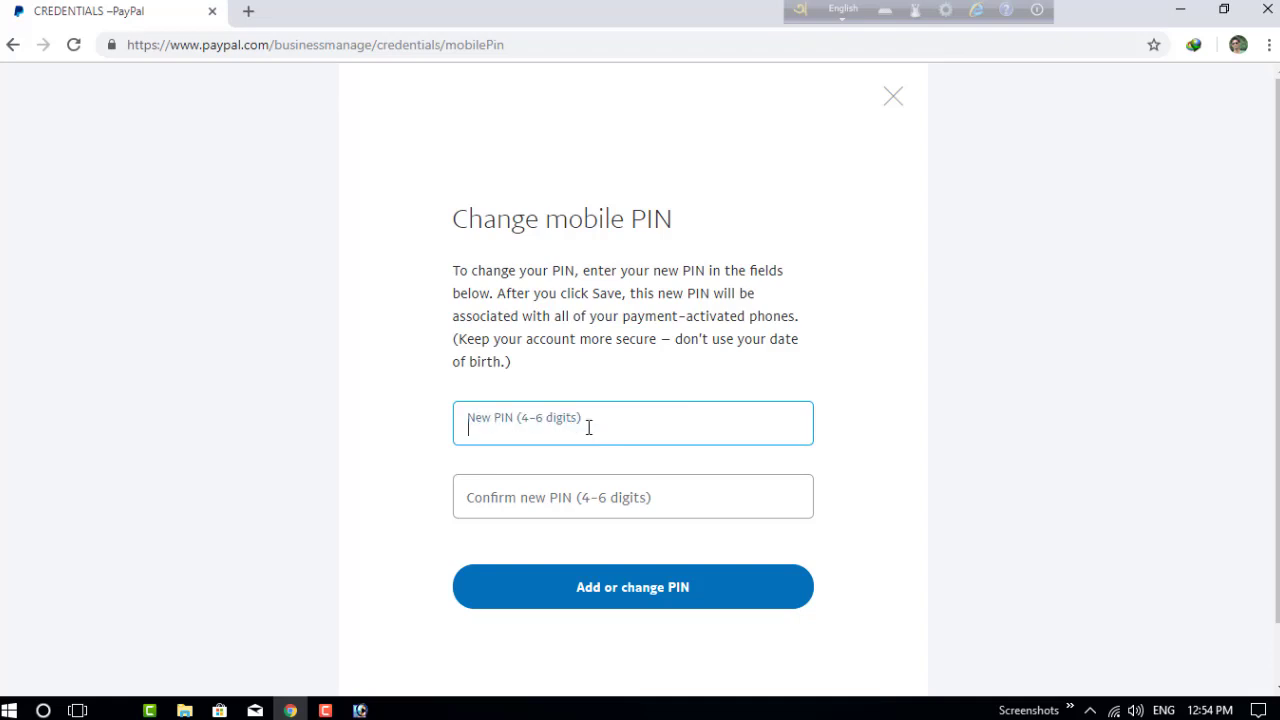
key(Tab)
key(shift+Tab)
click(634, 606)
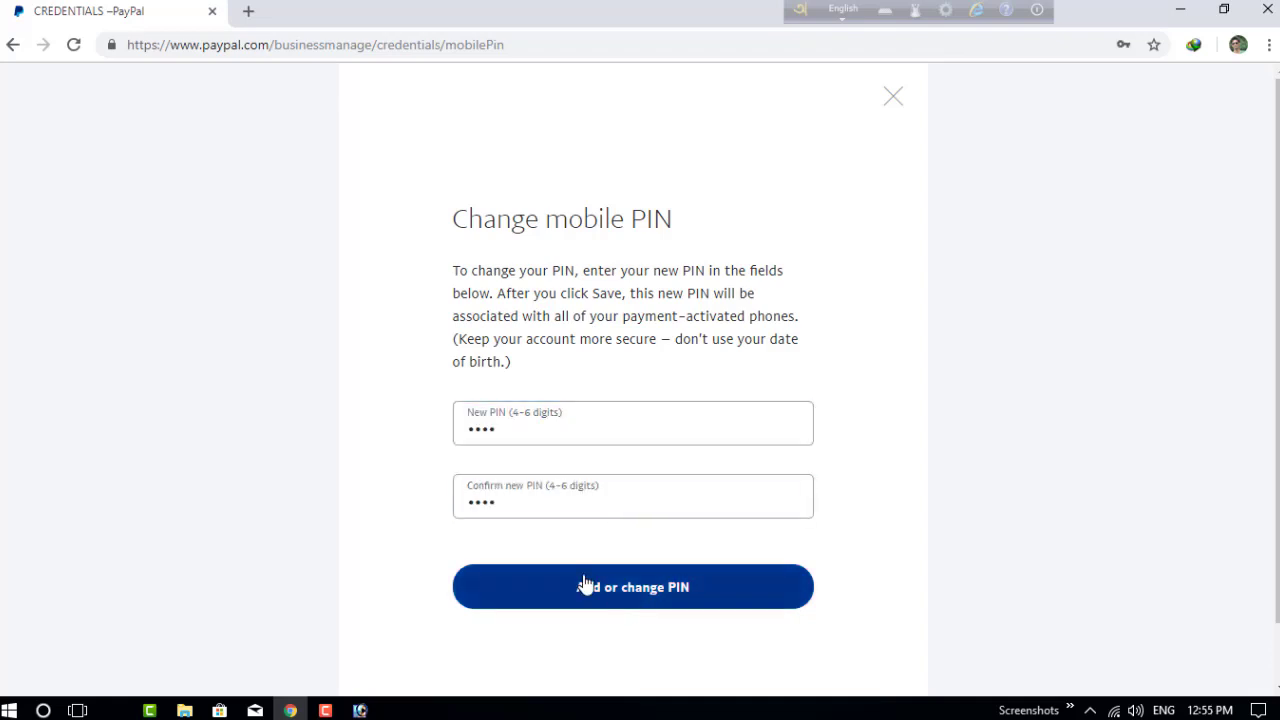
Step: Save the new PIN and click Done on the 'PIN successfully updated' confirmation
click(635, 597)
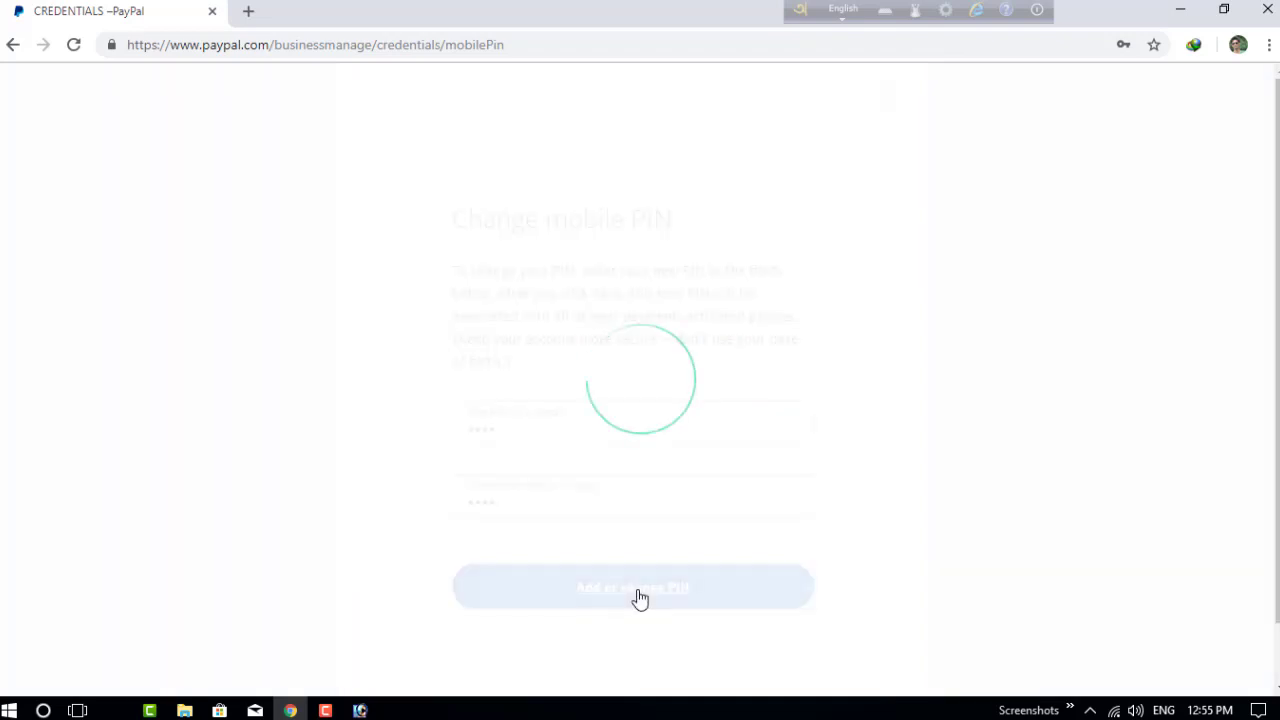
mouse_move(539, 375)
mouse_down()
mouse_move(710, 388)
mouse_move(735, 425)
mouse_up()
click(705, 425)
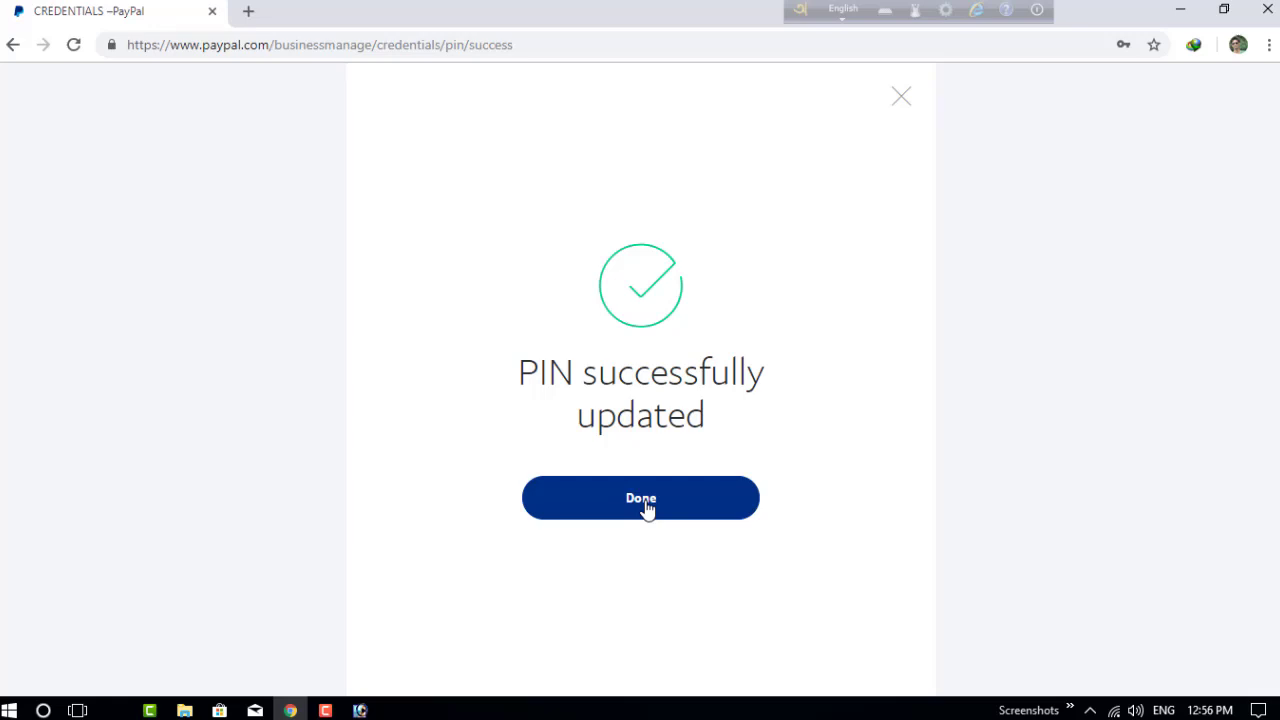
click(645, 508)
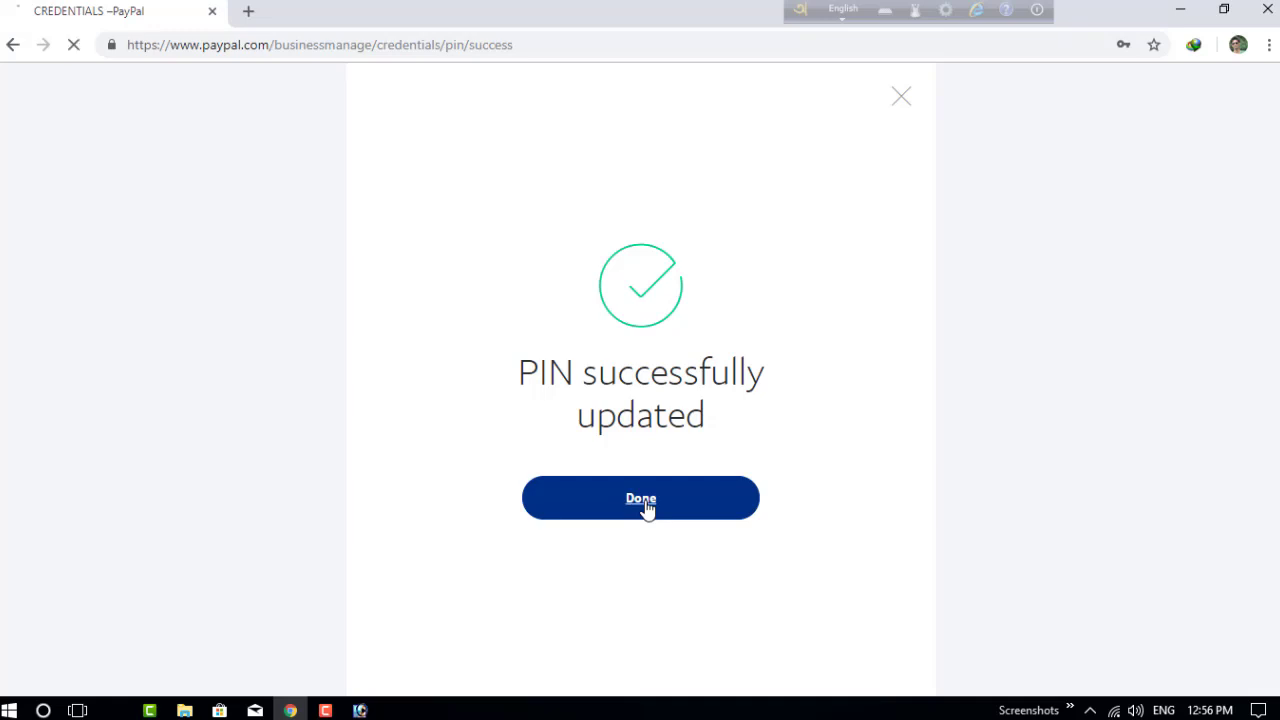